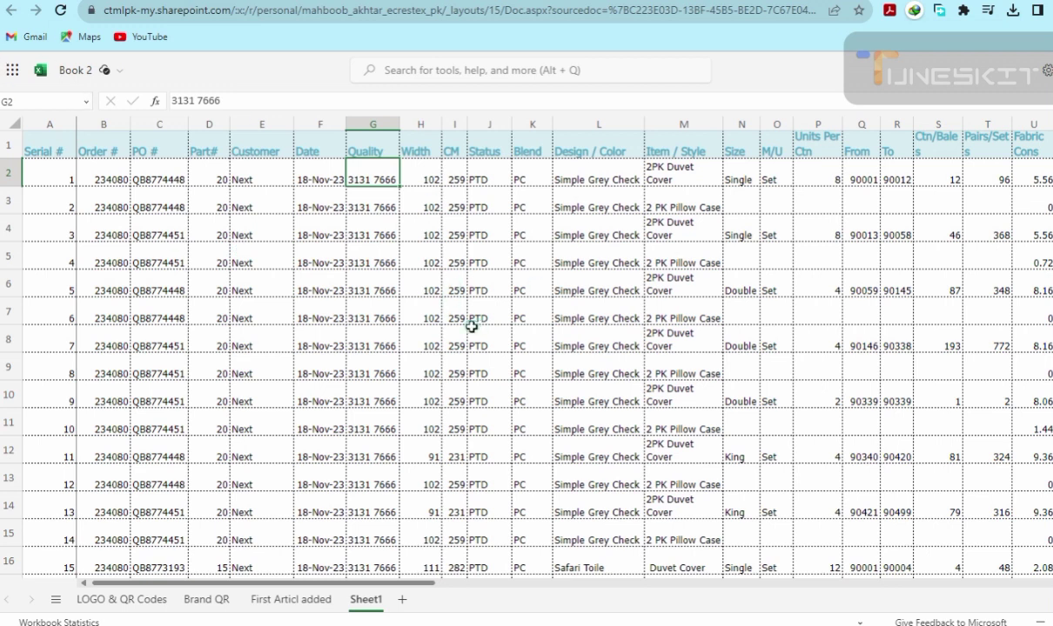
- Scroll through the duvet cover and pillow case order table and select the serial 5 row
scroll(299, 298, down, 1)
scroll(341, 299, down, 2)
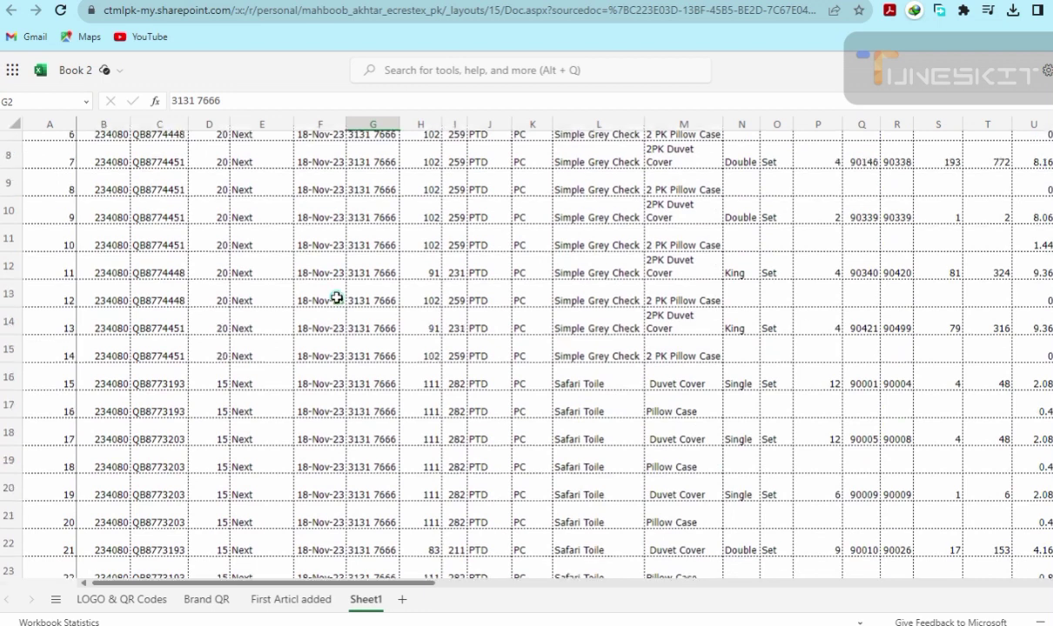
scroll(336, 297, up, 3)
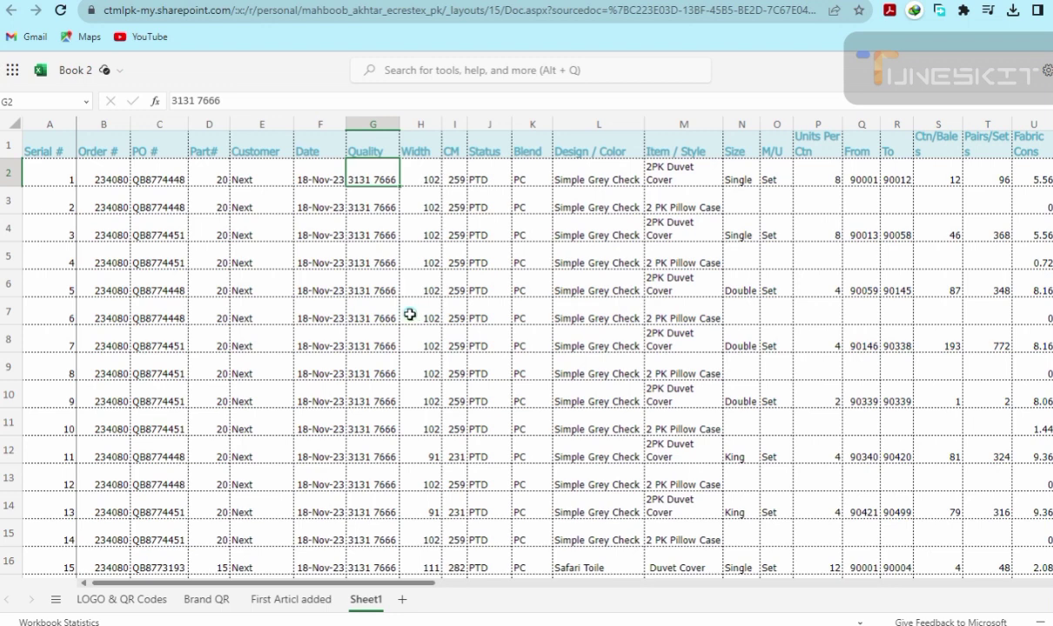
scroll(357, 305, down, 3)
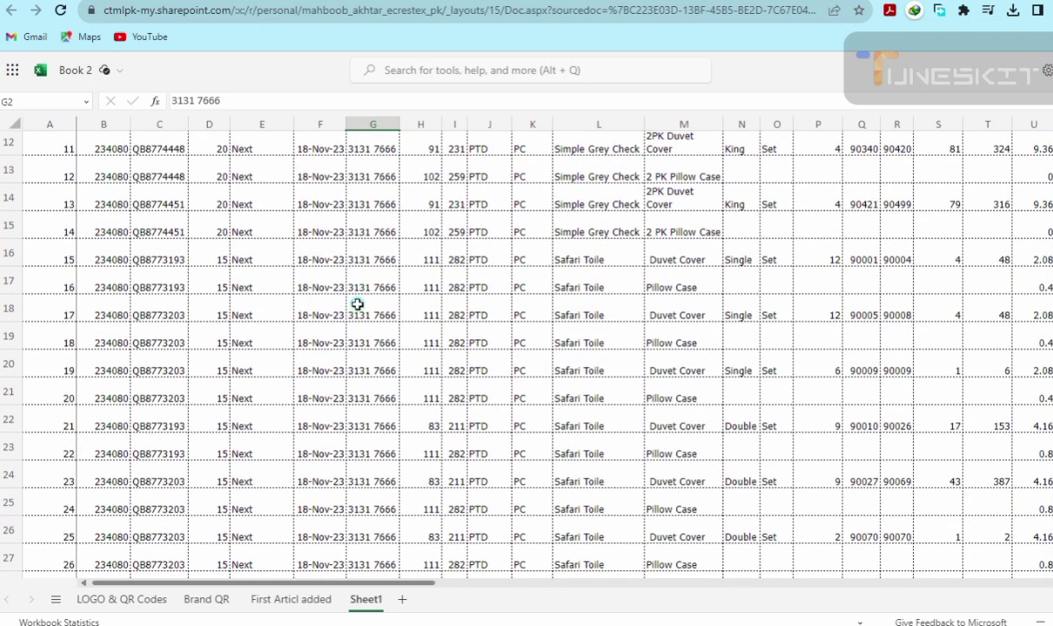
scroll(357, 305, down, 3)
scroll(356, 304, down, 2)
scroll(357, 304, up, 9)
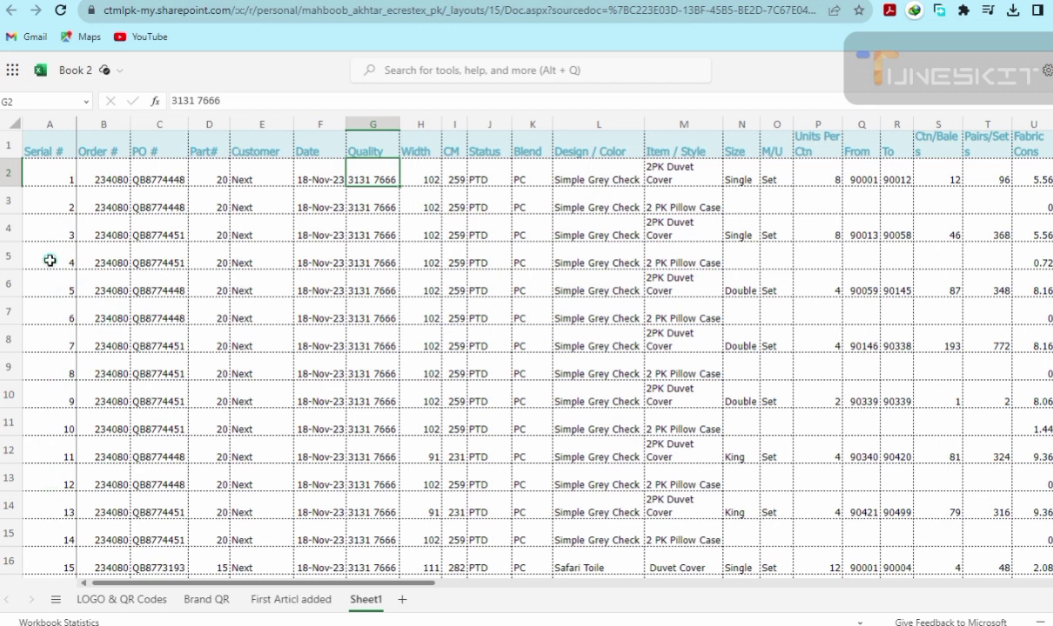
click(5, 286)
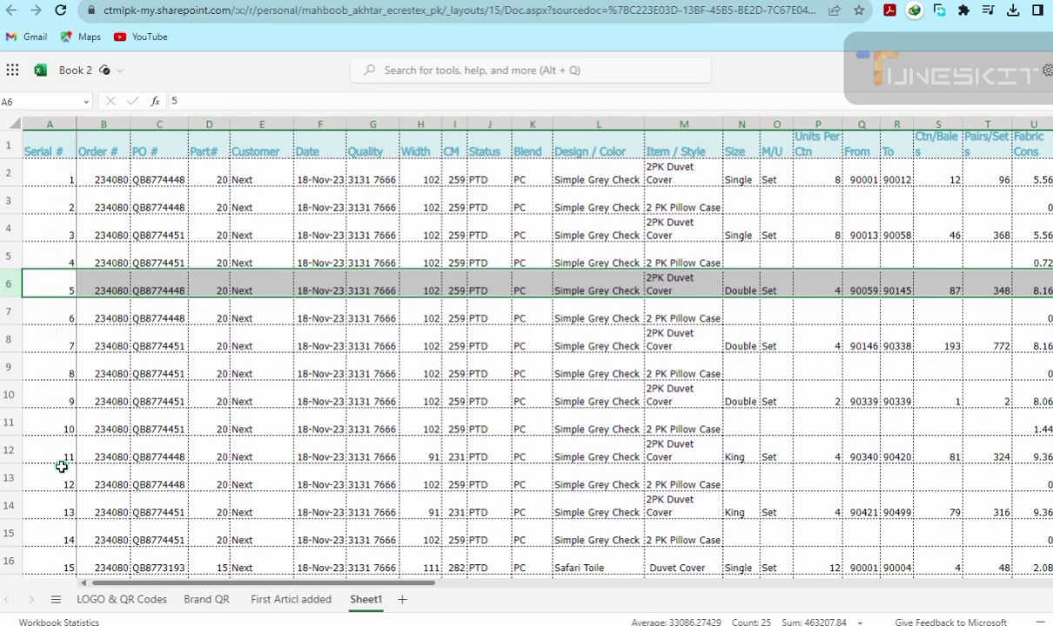
- Clear the row selection and select cell G2 as the freeze point
click(161, 370)
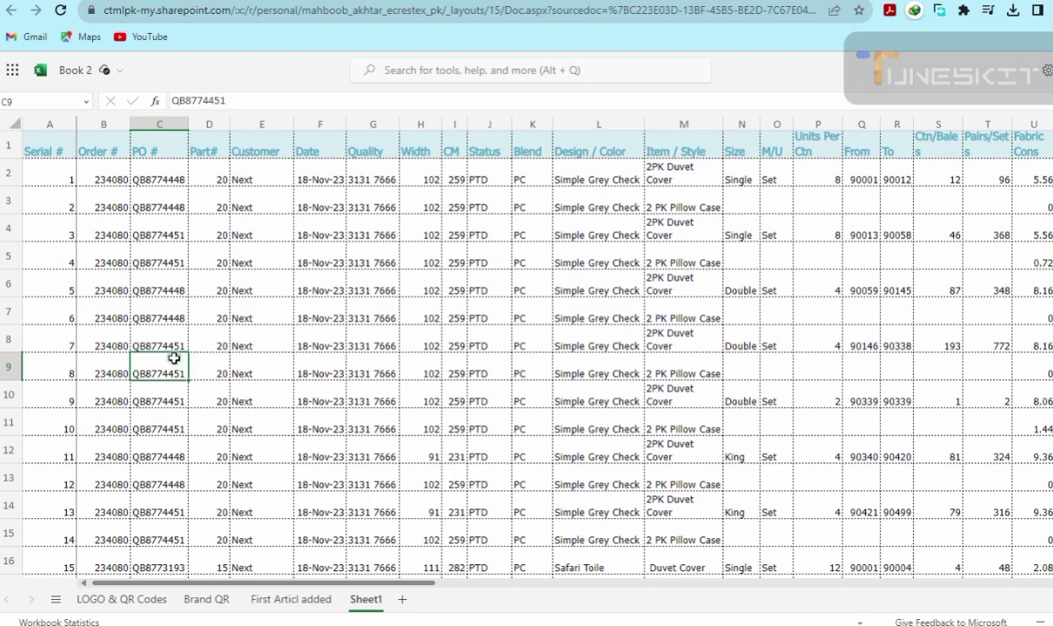
scroll(348, 202, down, 3)
scroll(365, 209, up, 3)
click(361, 174)
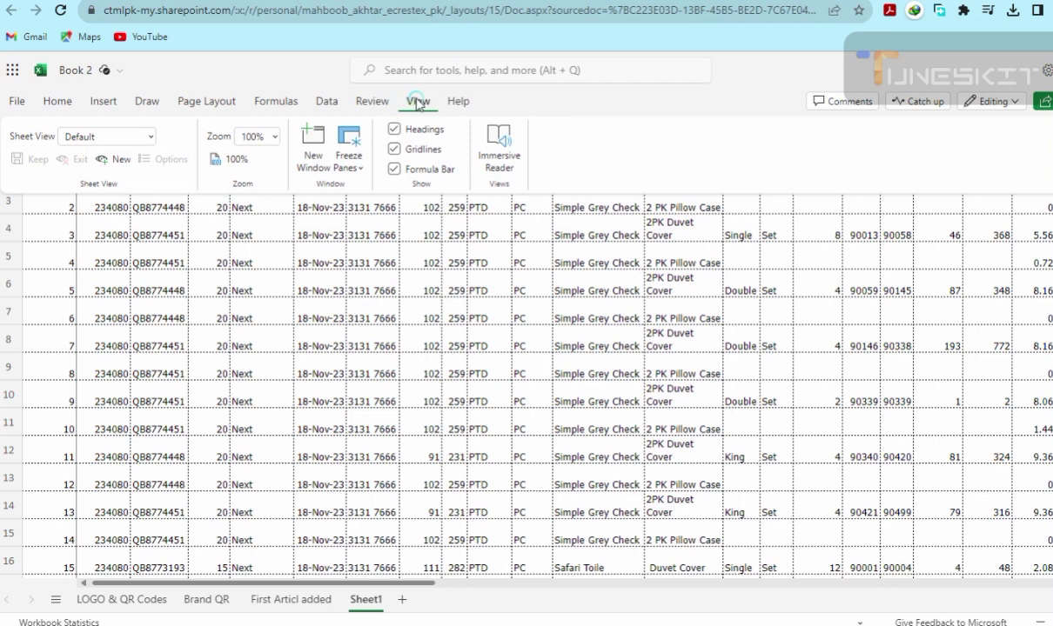
- Unfreeze any existing frozen panes on Sheet1
click(355, 157)
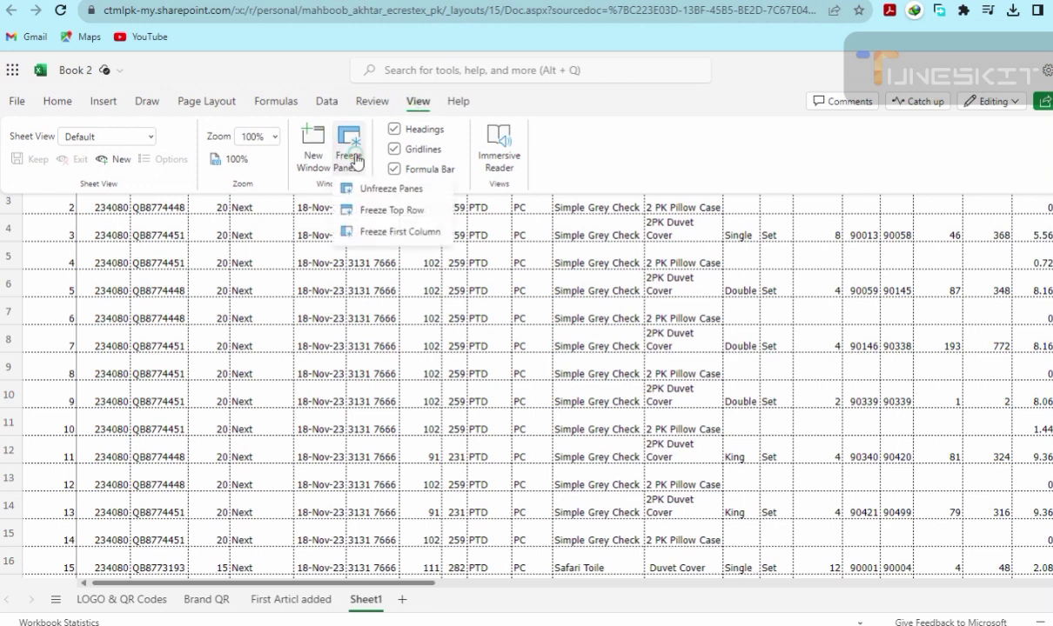
click(381, 191)
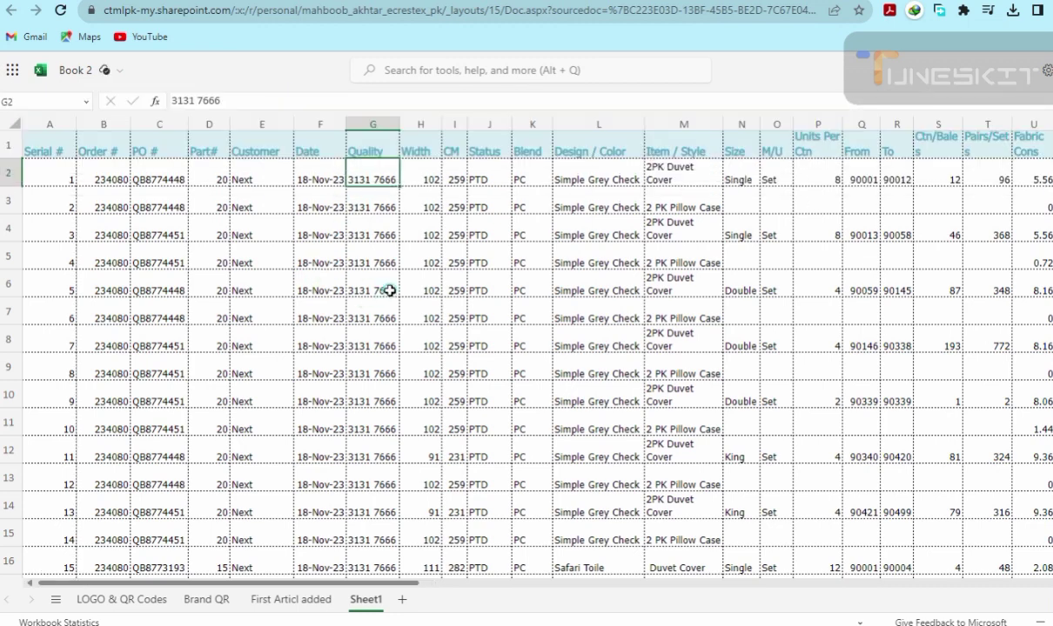
scroll(418, 198, down, 5)
scroll(417, 198, up, 5)
scroll(418, 198, down, 5)
scroll(418, 198, up, 5)
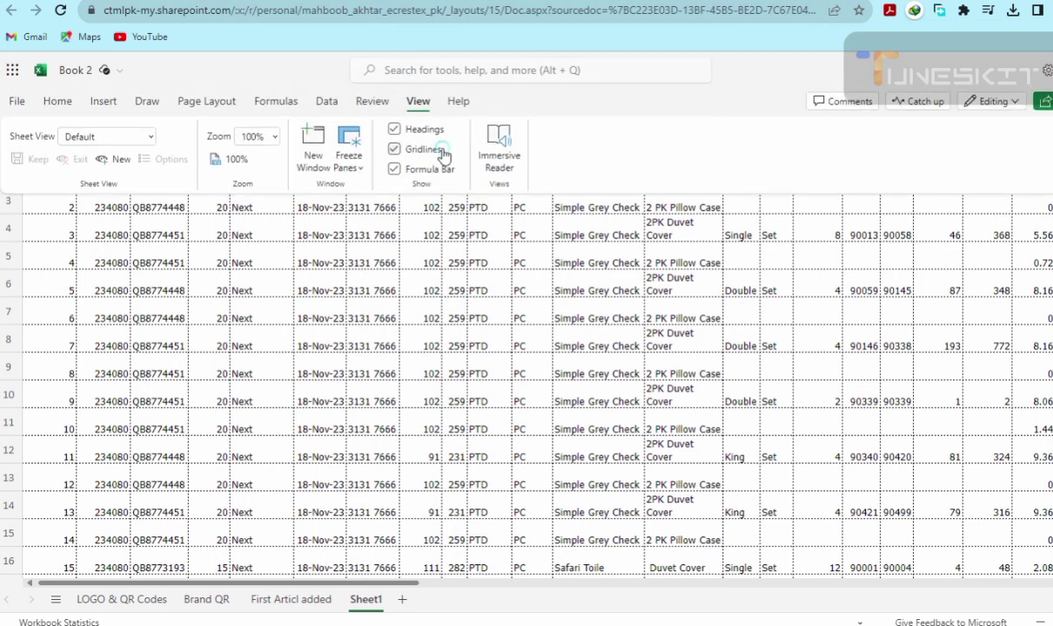
- Freeze panes at G2 and scroll to confirm the header row and columns A–F stay fixed
click(350, 153)
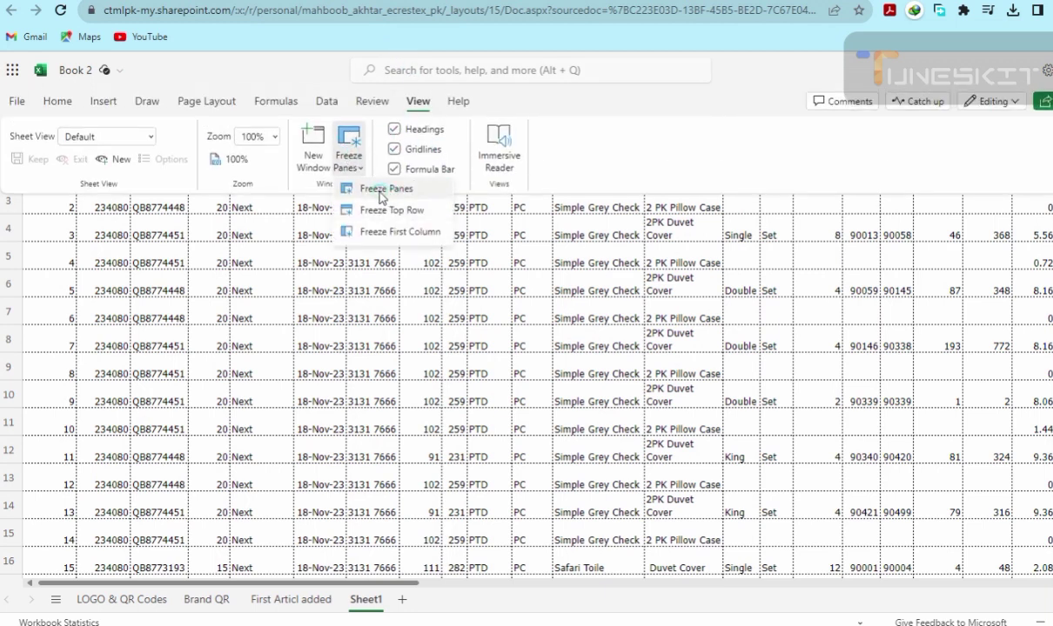
click(379, 189)
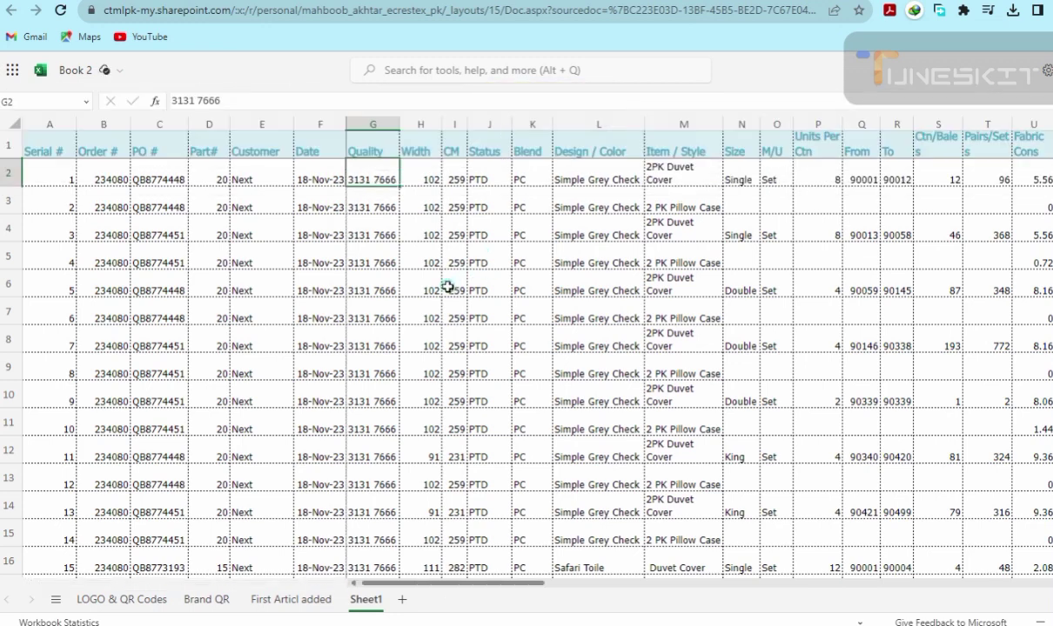
scroll(447, 261, down, 3)
scroll(445, 255, down, 5)
scroll(446, 255, down, 2)
scroll(446, 255, down, 3)
scroll(445, 255, down, 2)
scroll(446, 255, up, 2)
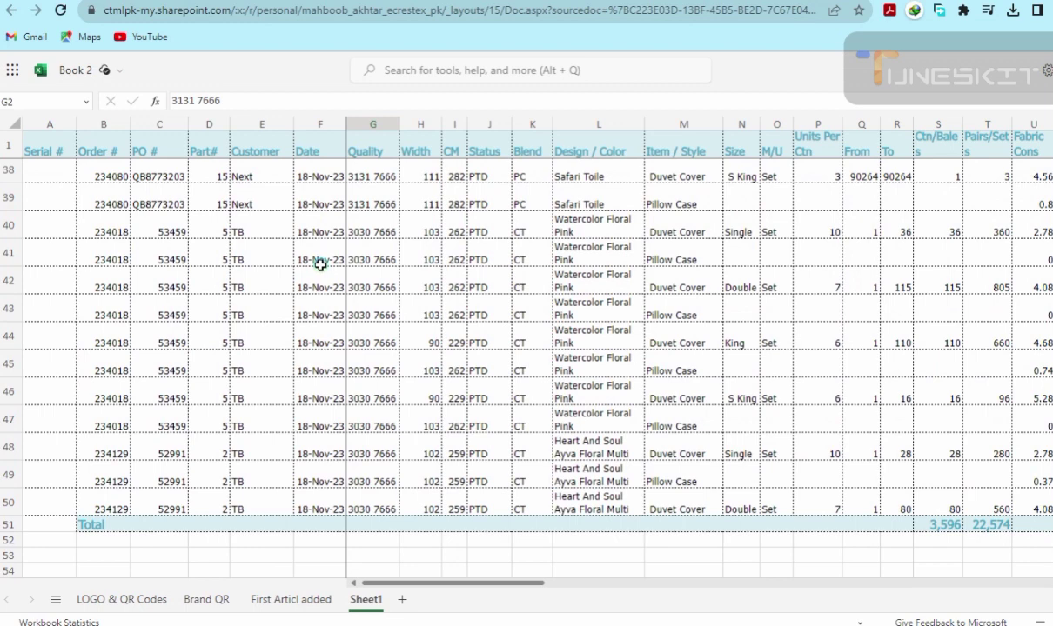
scroll(365, 209, up, 7)
scroll(364, 208, up, 5)
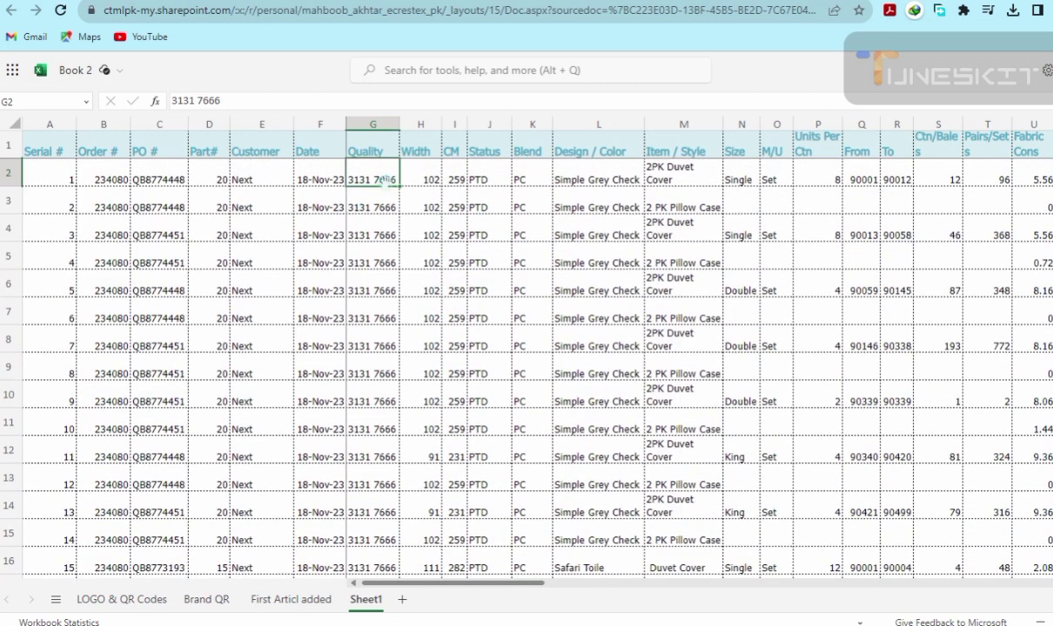
key(Right)
key(Right)
key(Right)
key(Right)
key(Right)
key(Right)
key(Right)
key(Right)
key(Right)
key(Right)
key(Right)
key(Right)
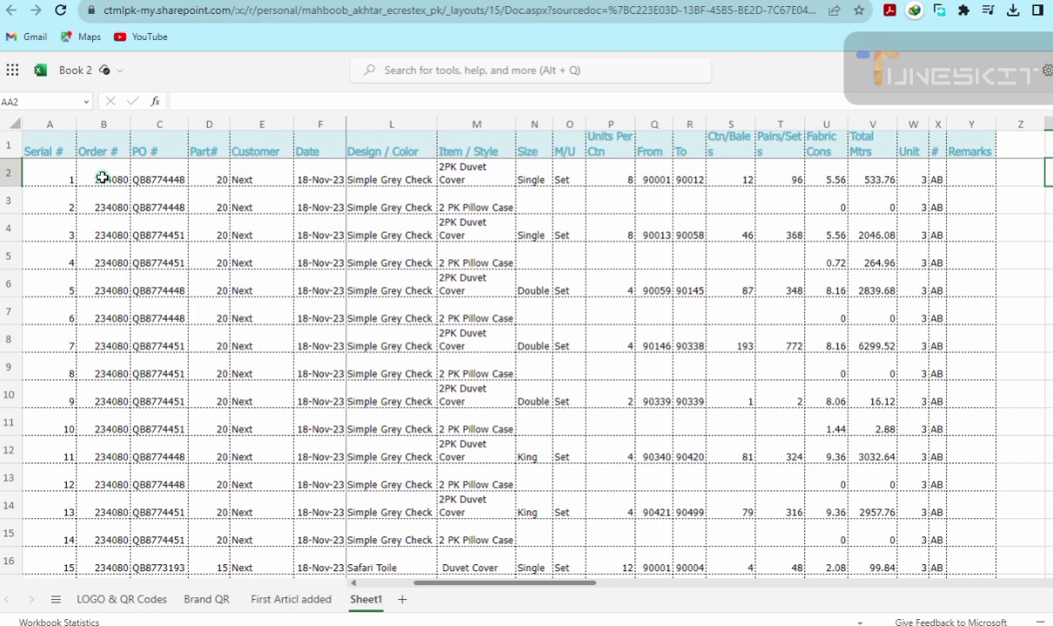
click(355, 176)
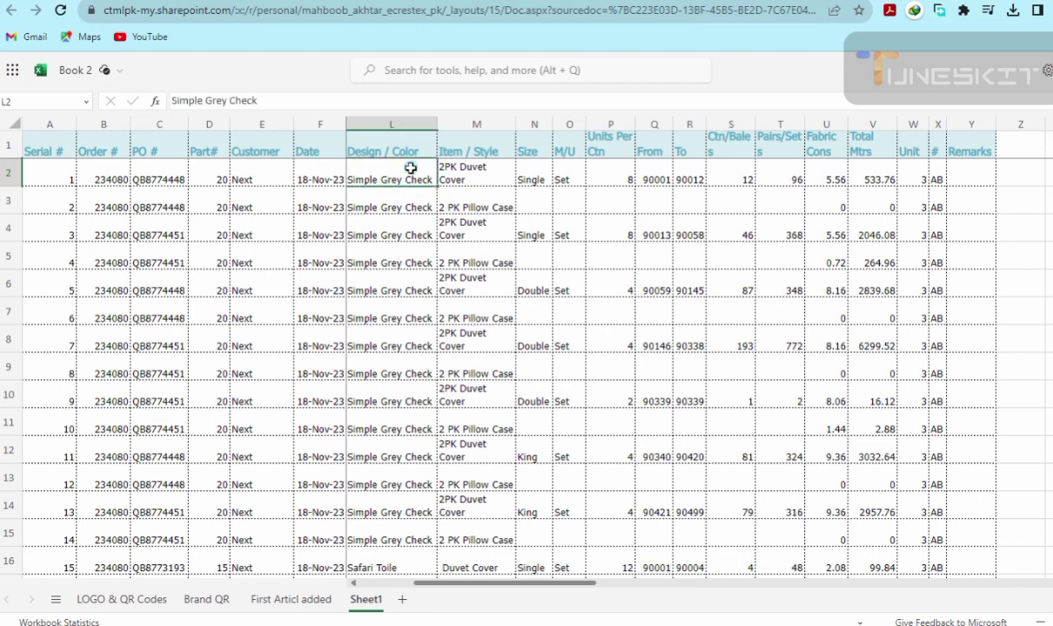
key(Left)
key(Left)
key(Left)
key(Left)
key(Left)
key(Left)
key(Left)
key(Left)
key(Right)
key(Right)
key(Right)
key(Right)
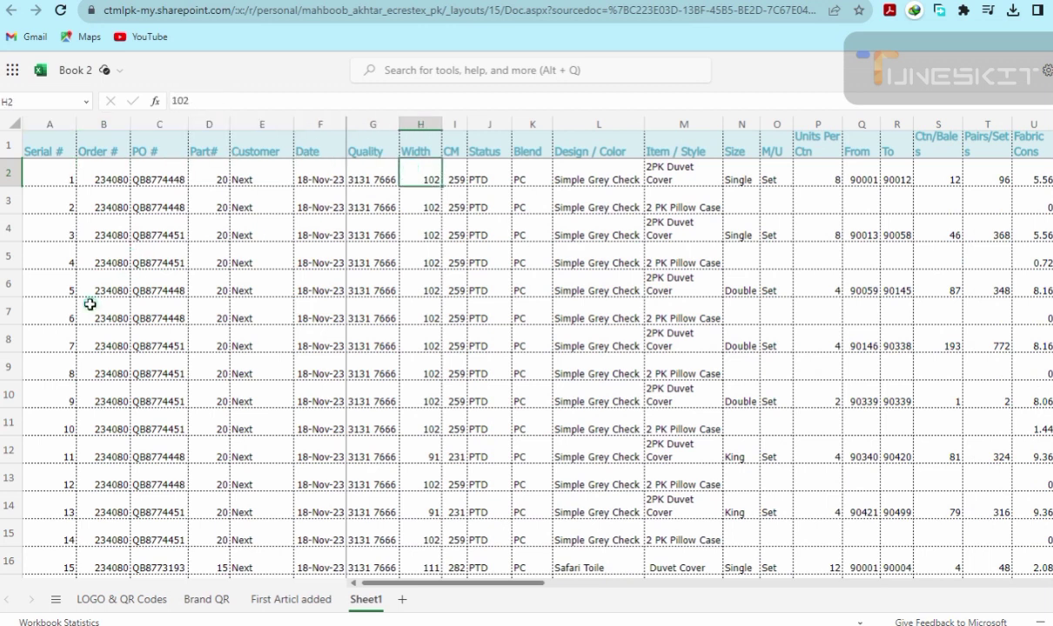
- Delete rows 6–7 and check that Serial # now skips numbers (A6 shows 7, A8 shows 9)
drag(7, 283, 7, 307)
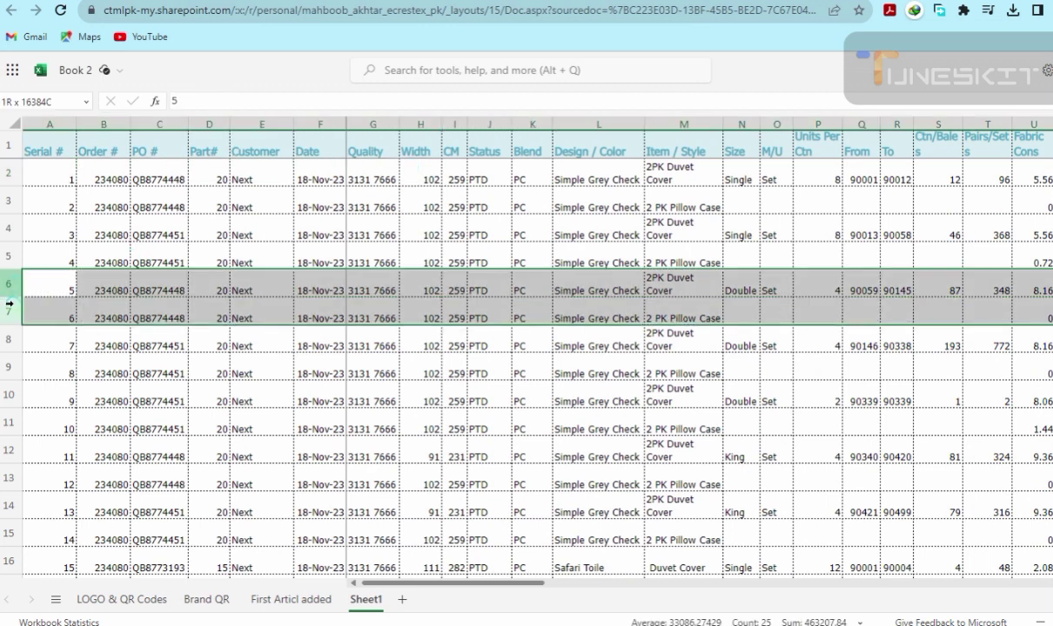
right_click(8, 291)
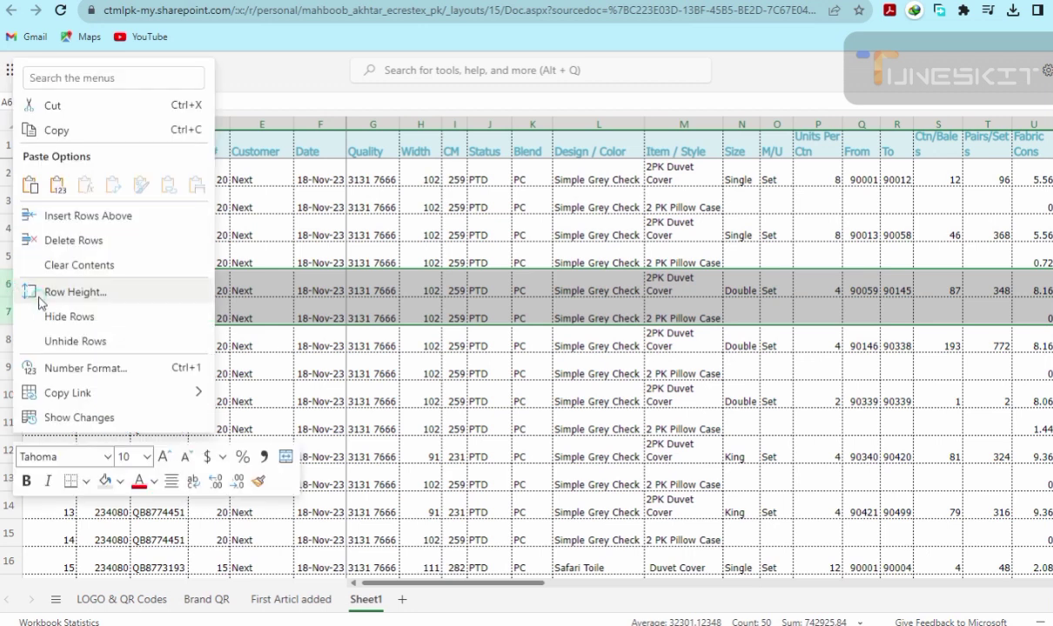
click(73, 240)
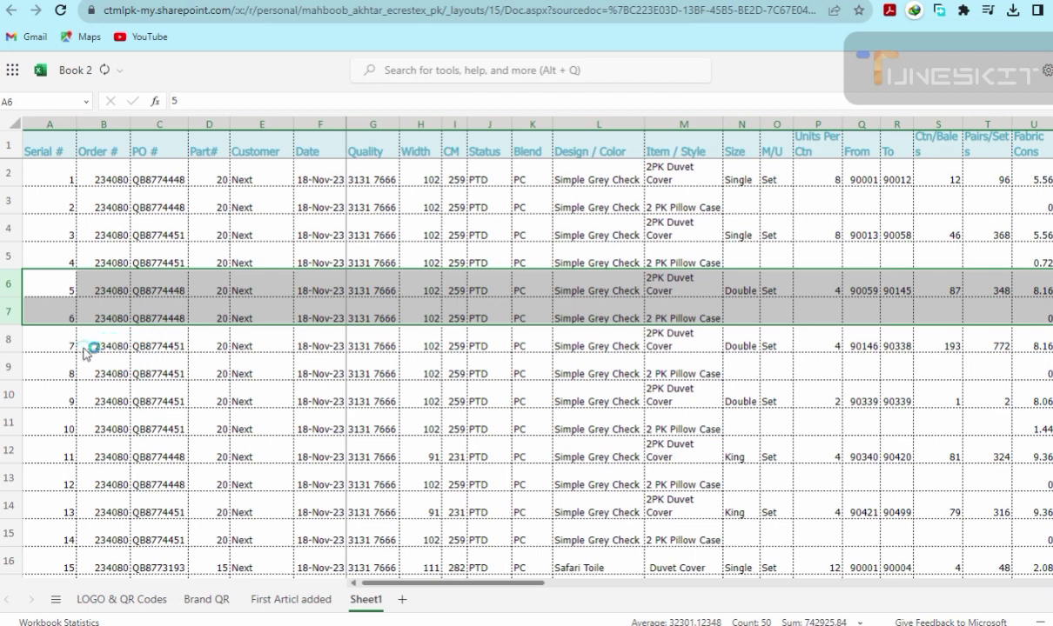
click(63, 264)
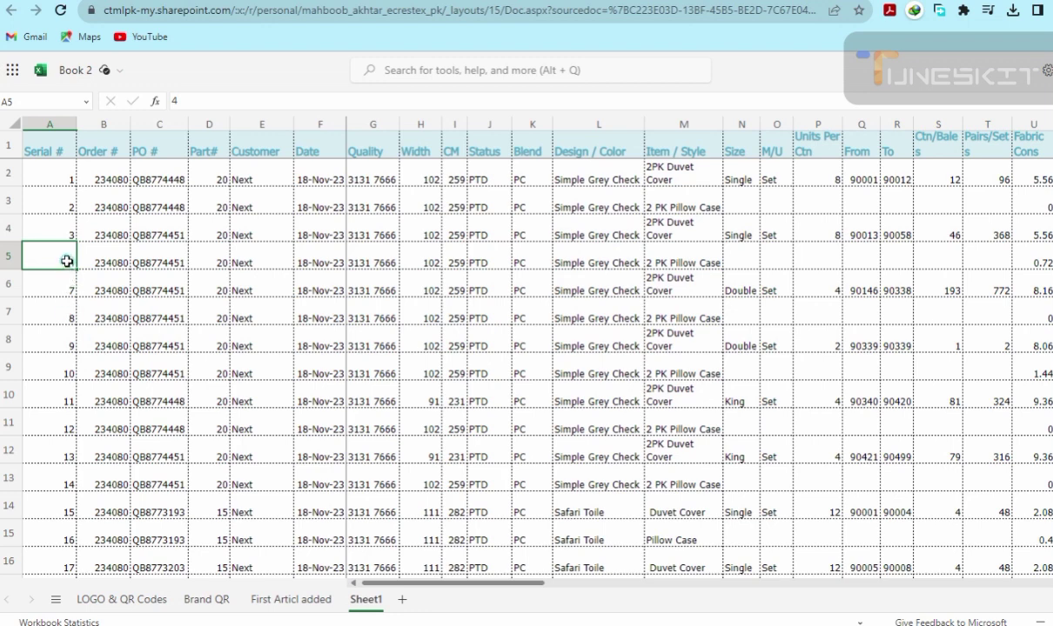
click(73, 293)
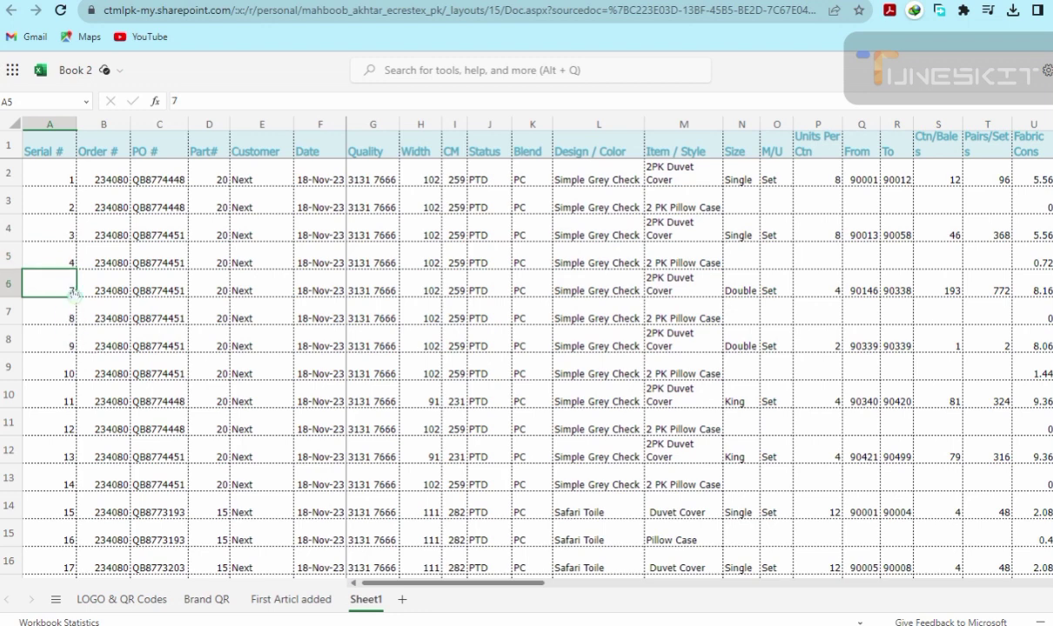
scroll(74, 294, down, 1)
scroll(77, 287, down, 4)
scroll(76, 288, up, 3)
scroll(78, 330, up, 2)
click(62, 340)
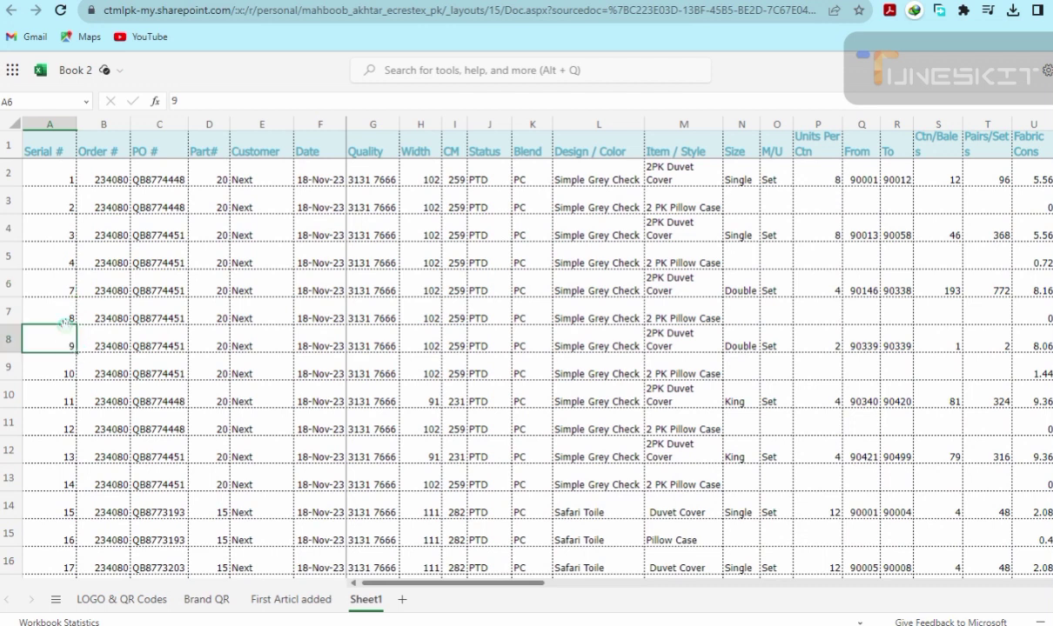
- Select rows 10–11, dismiss the row menu, and undo the row deletion with Ctrl+Z
drag(8, 401, 9, 416)
right_click(10, 396)
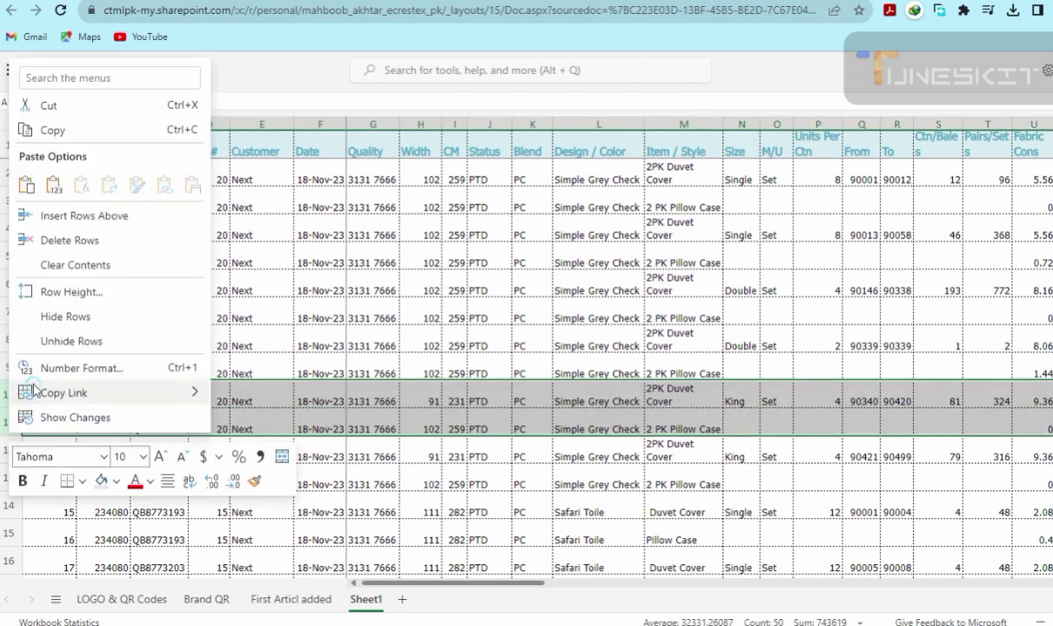
key(Escape)
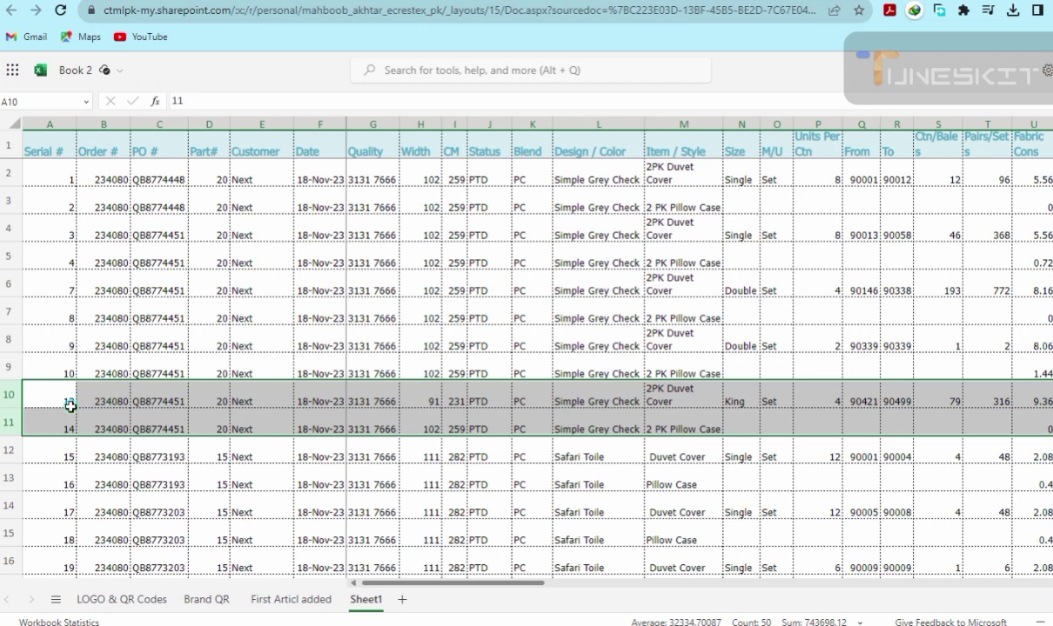
text(13)
click(114, 319)
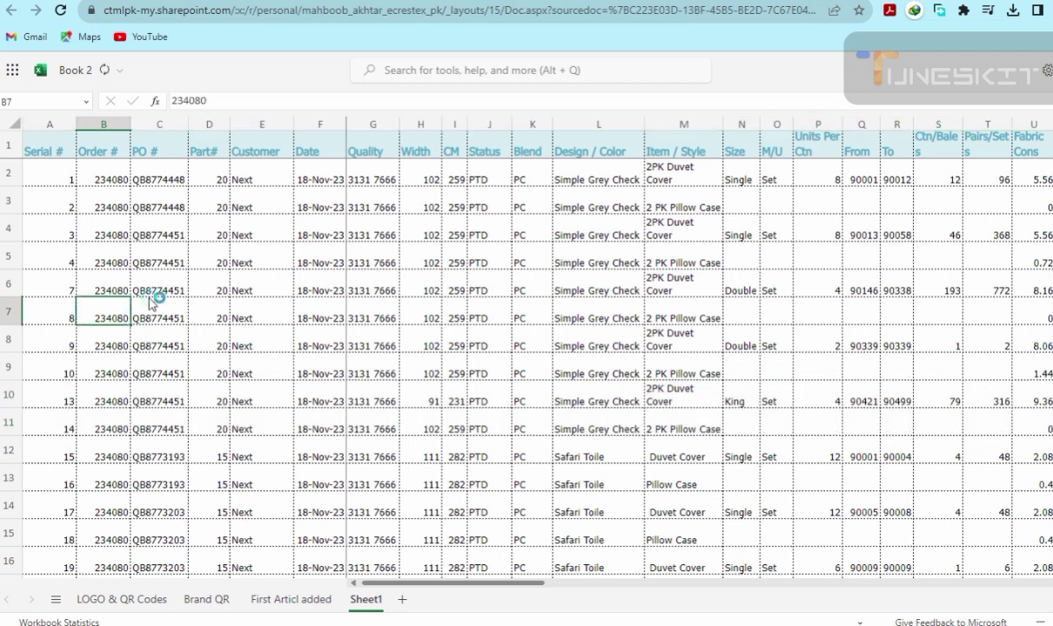
key(ctrl+z)
key(ctrl+z)
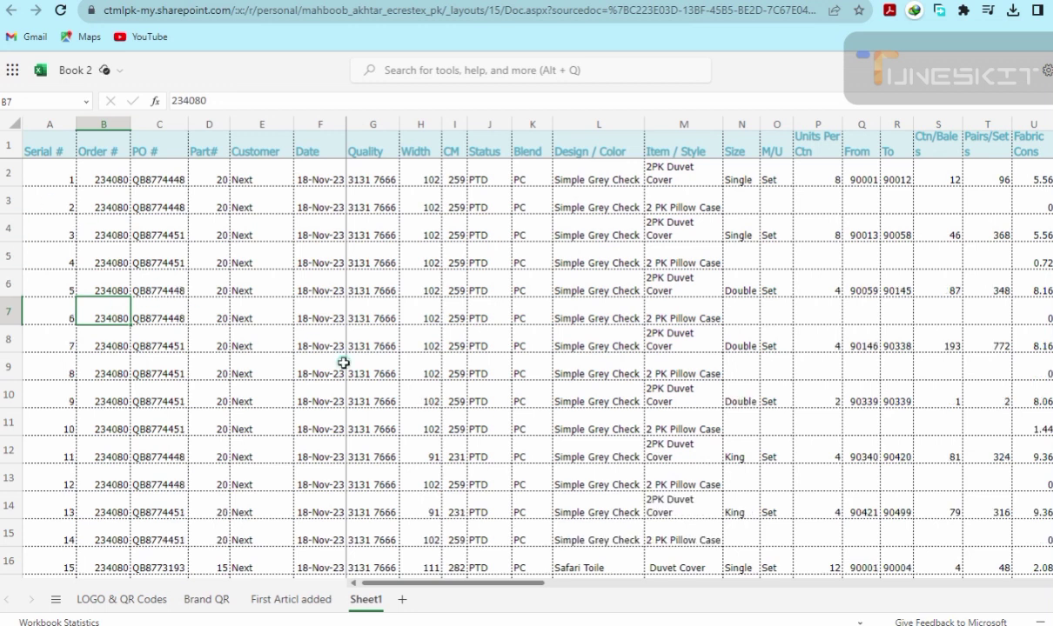
- Clear the old Serial # values in A2:A50 and enter =ROW()-1 in A2
drag(52, 172, 47, 581)
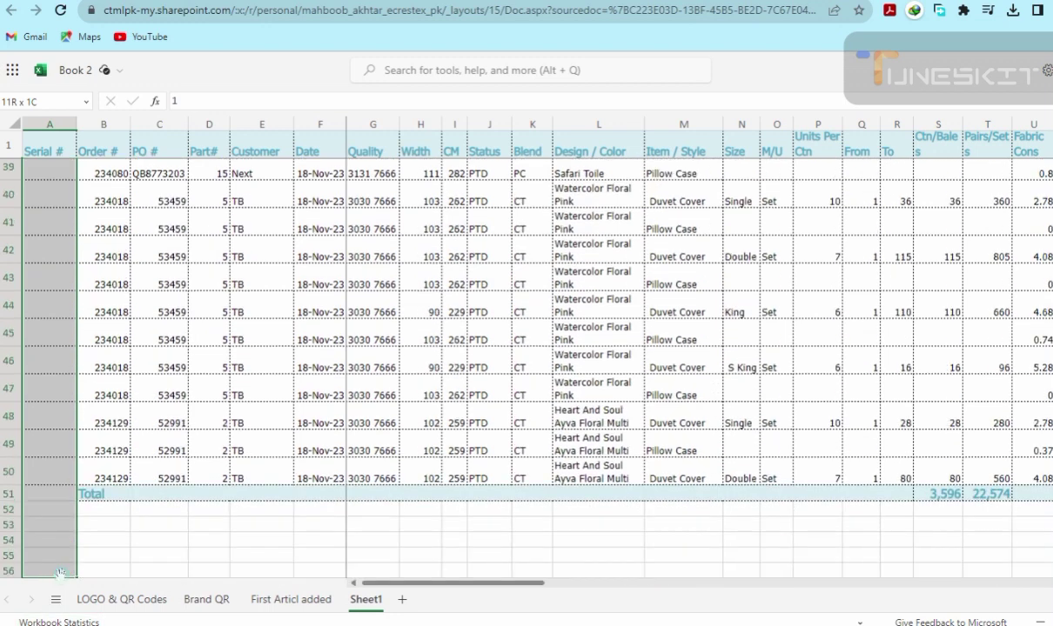
drag(48, 581, 60, 469)
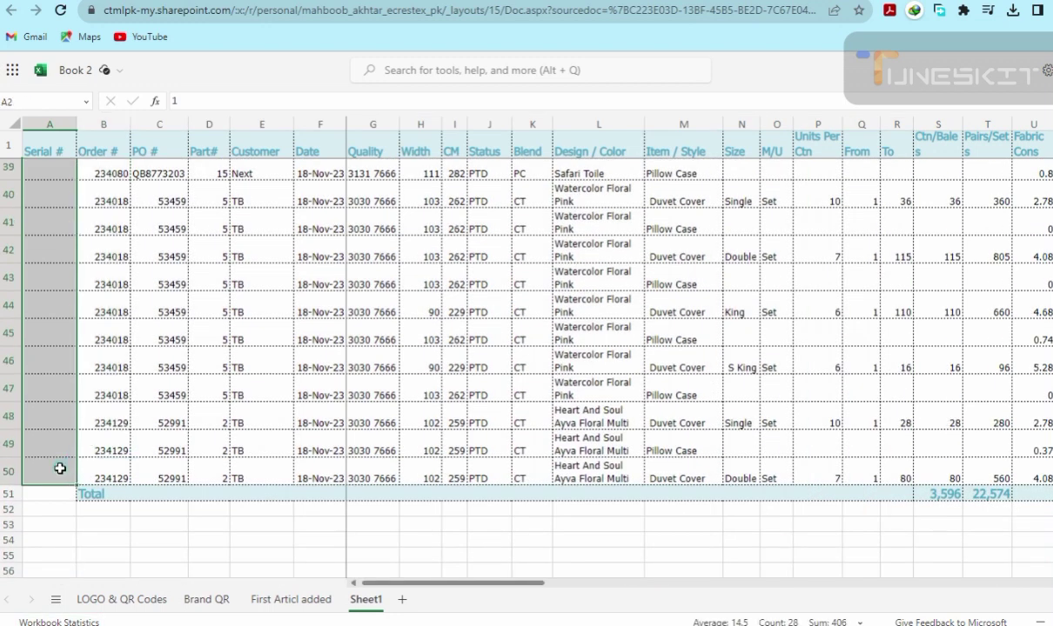
scroll(272, 335, up, 7)
scroll(272, 334, up, 5)
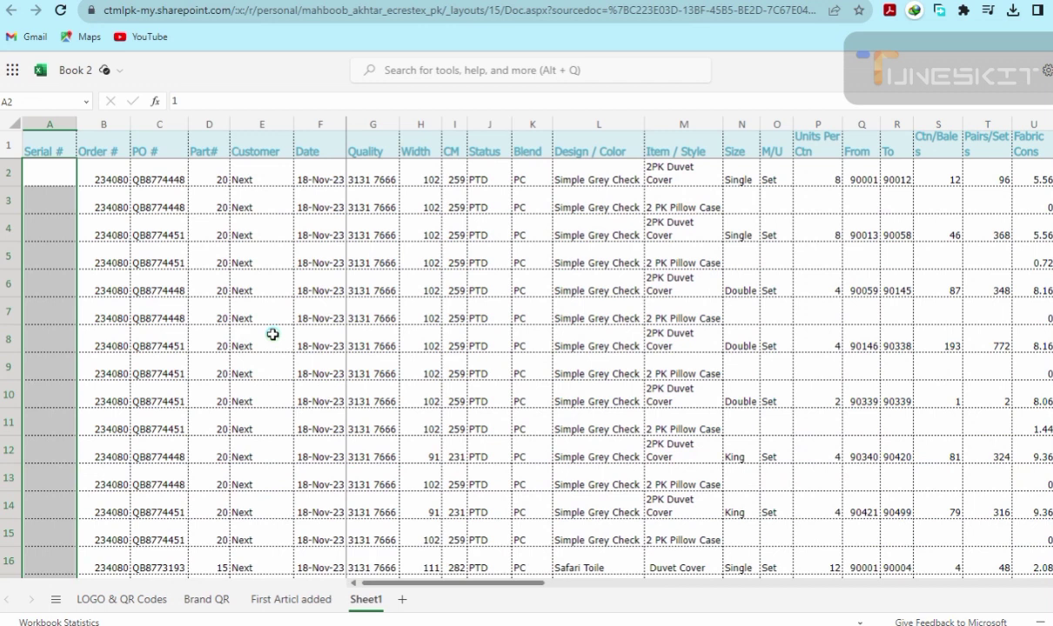
click(54, 171)
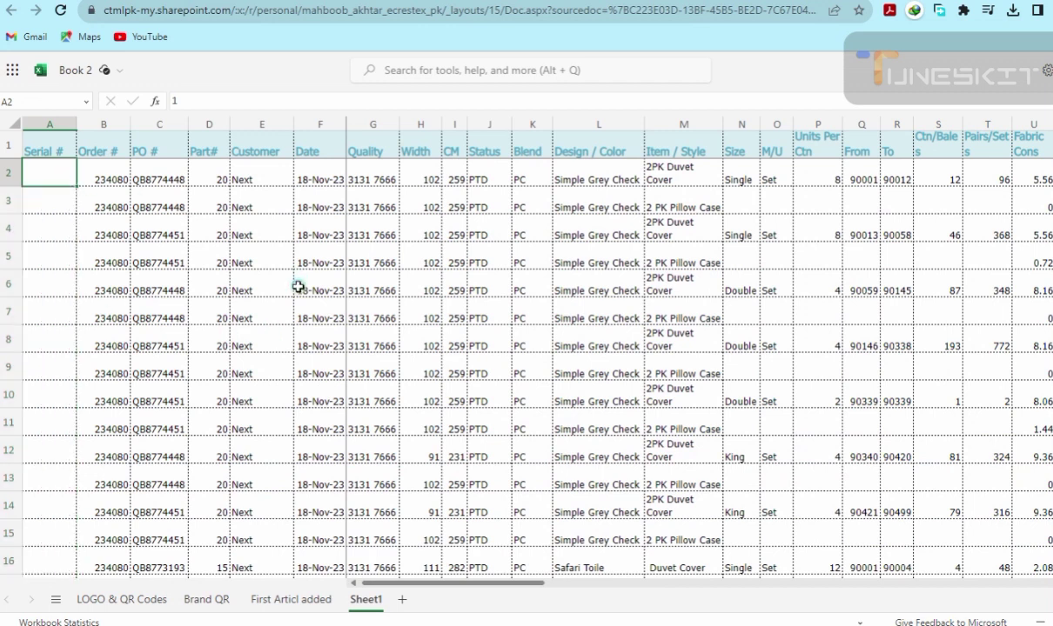
text(=)
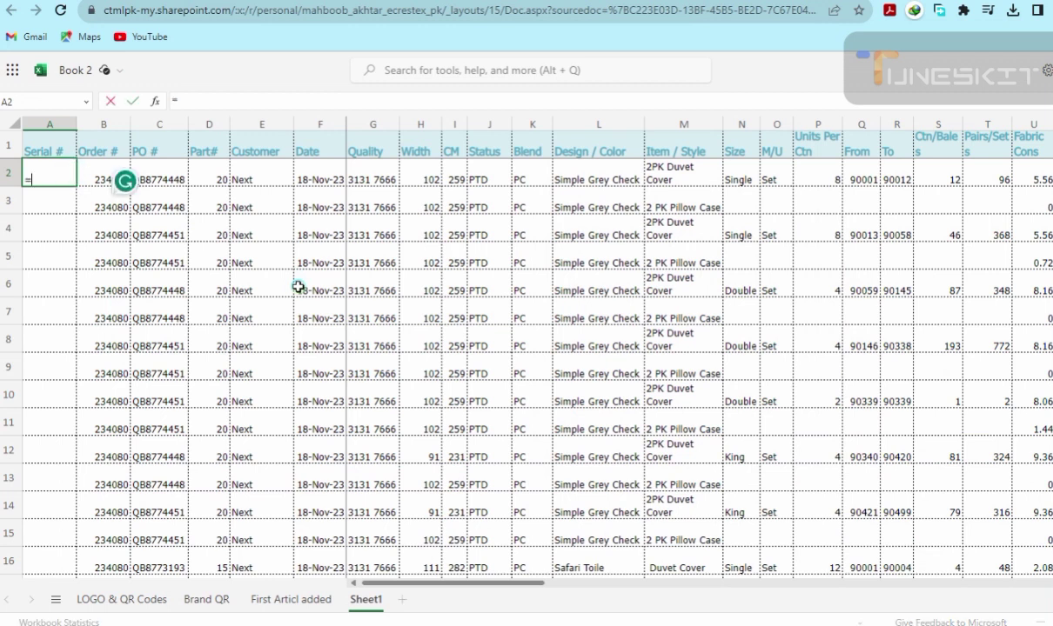
text(row)
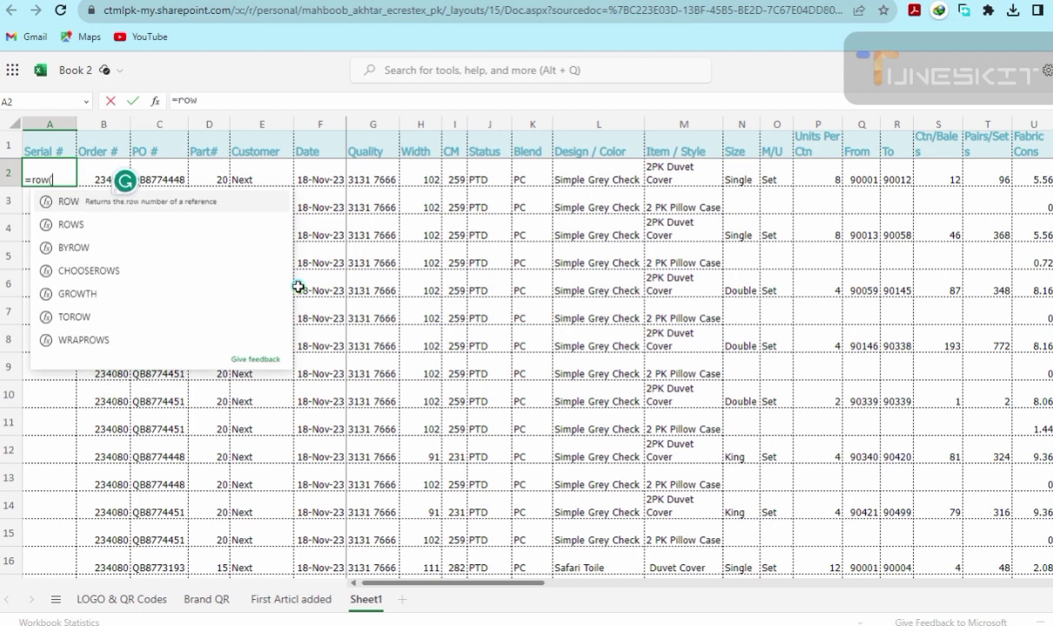
text(()-1)
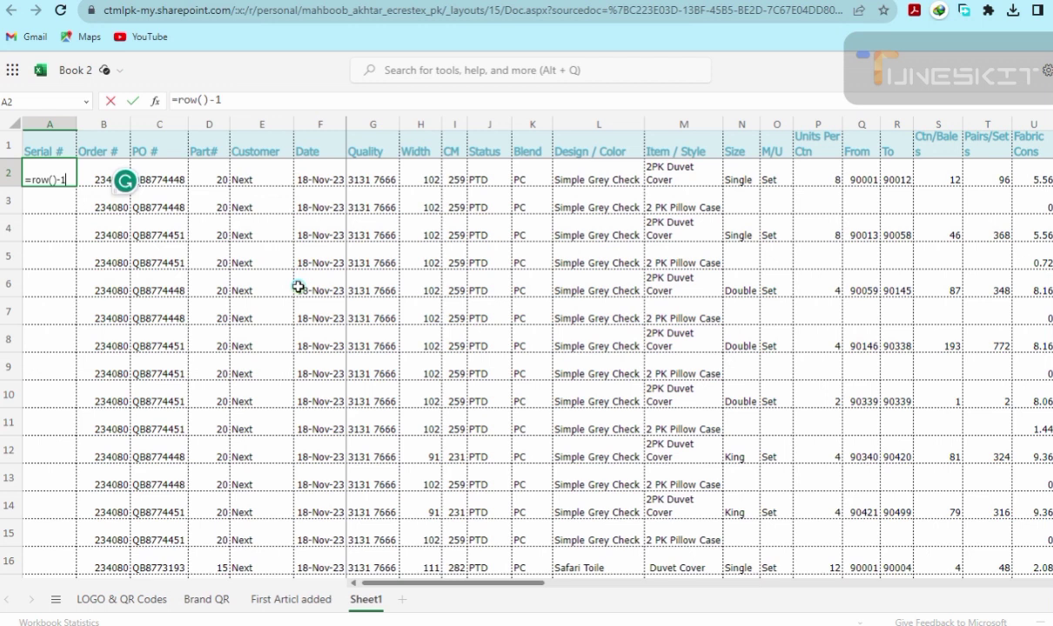
key(Return)
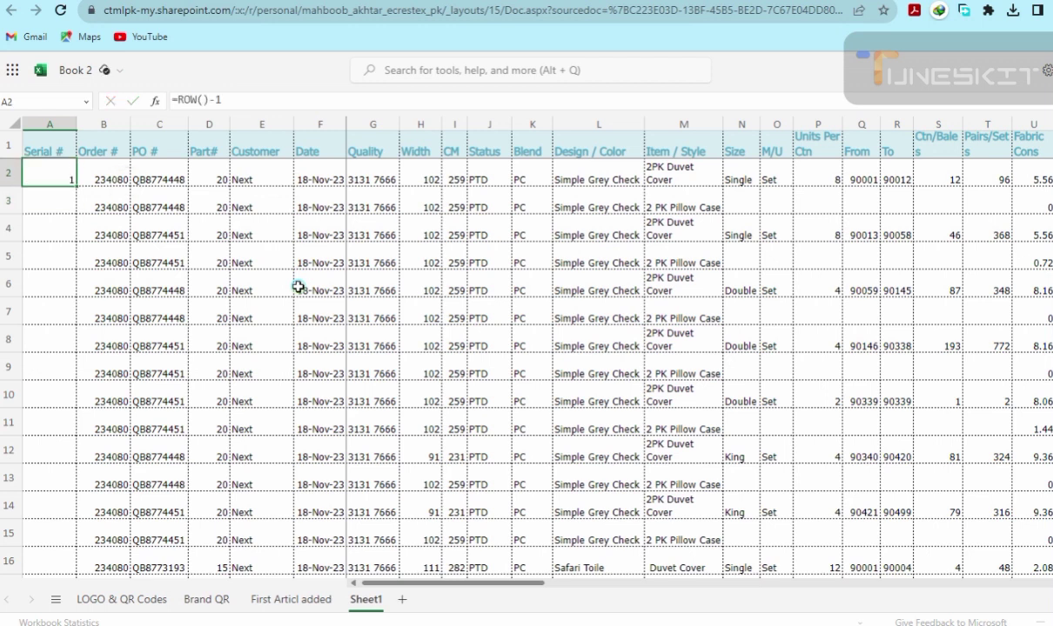
- Fill the =ROW()-1 formula from A2 down to row 50, then select rows 4–5
drag(77, 186, 80, 597)
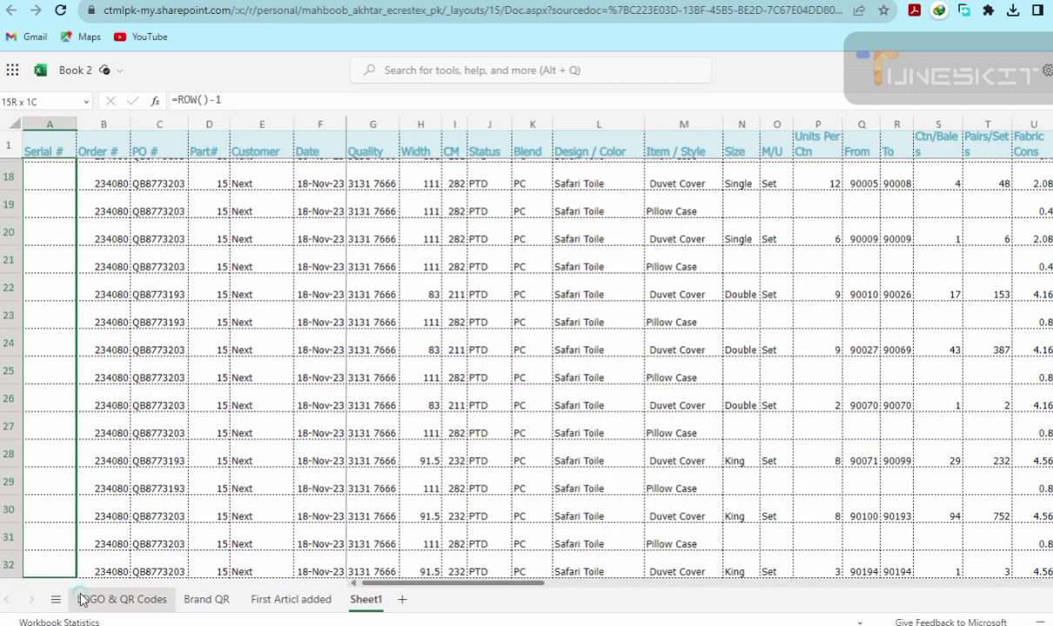
drag(80, 597, 73, 415)
scroll(140, 372, up, 5)
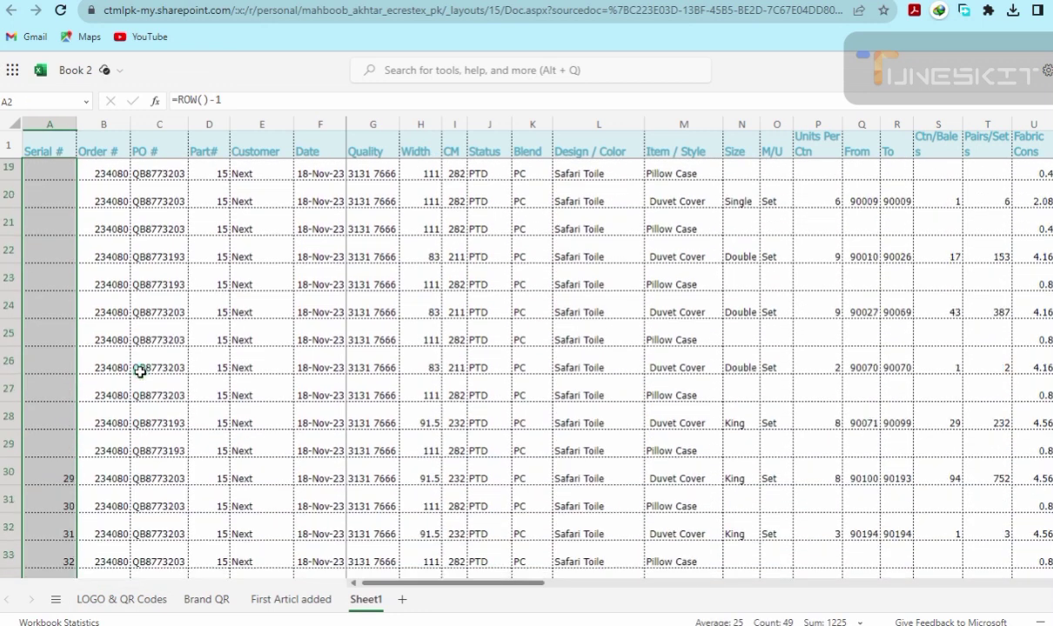
scroll(140, 372, up, 5)
click(140, 307)
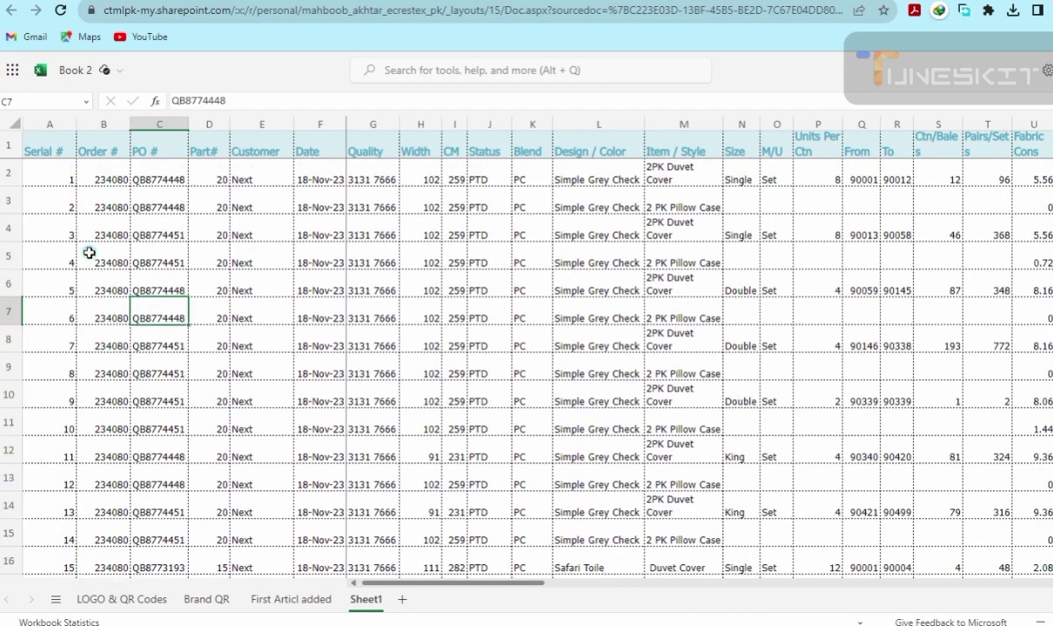
mouse_move(8, 228)
mouse_down()
mouse_move(10, 283)
mouse_move(17, 261)
mouse_up()
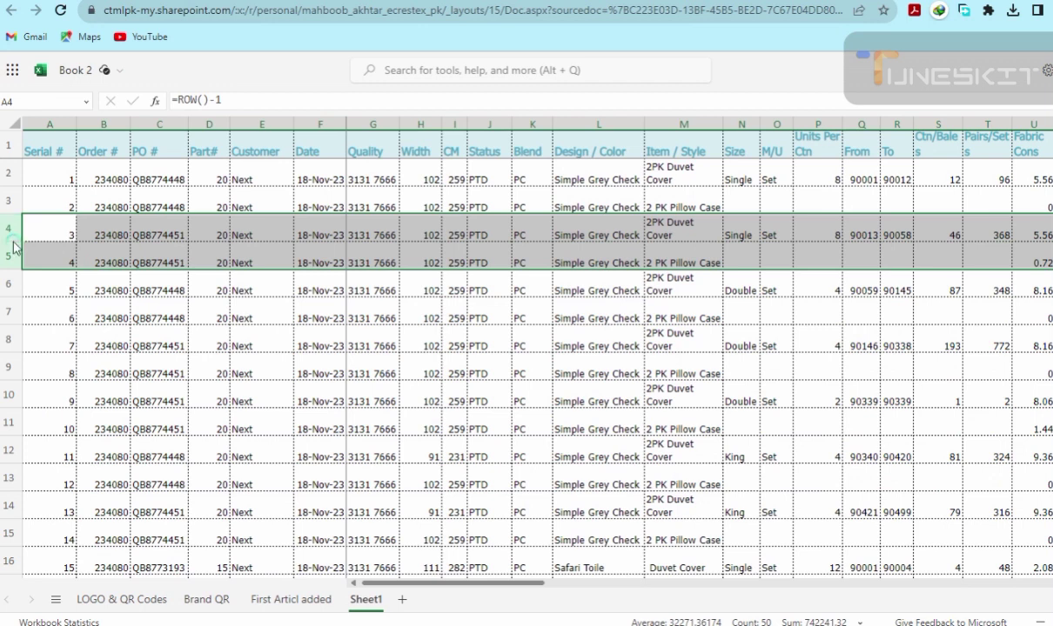
- Delete rows 4–5, then delete rows 9–10
right_click(11, 233)
click(73, 424)
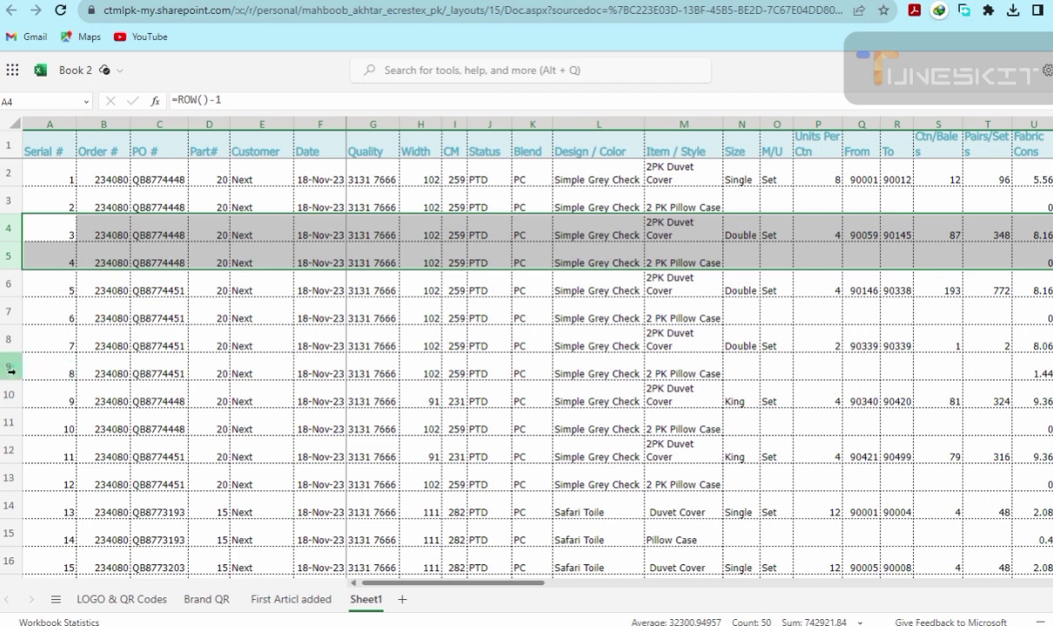
drag(6, 369, 9, 391)
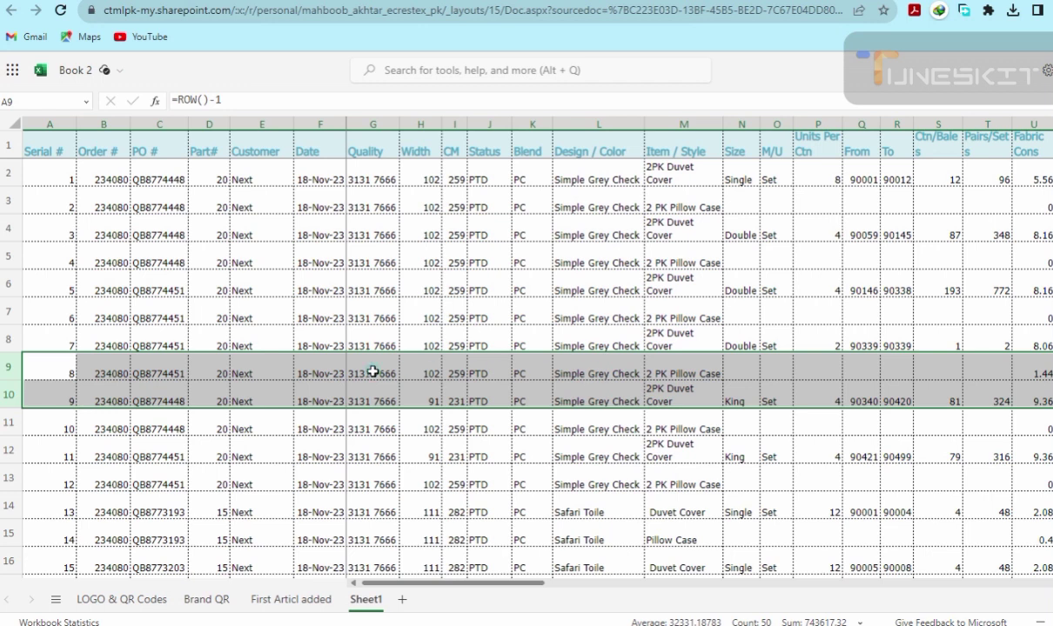
right_click(12, 390)
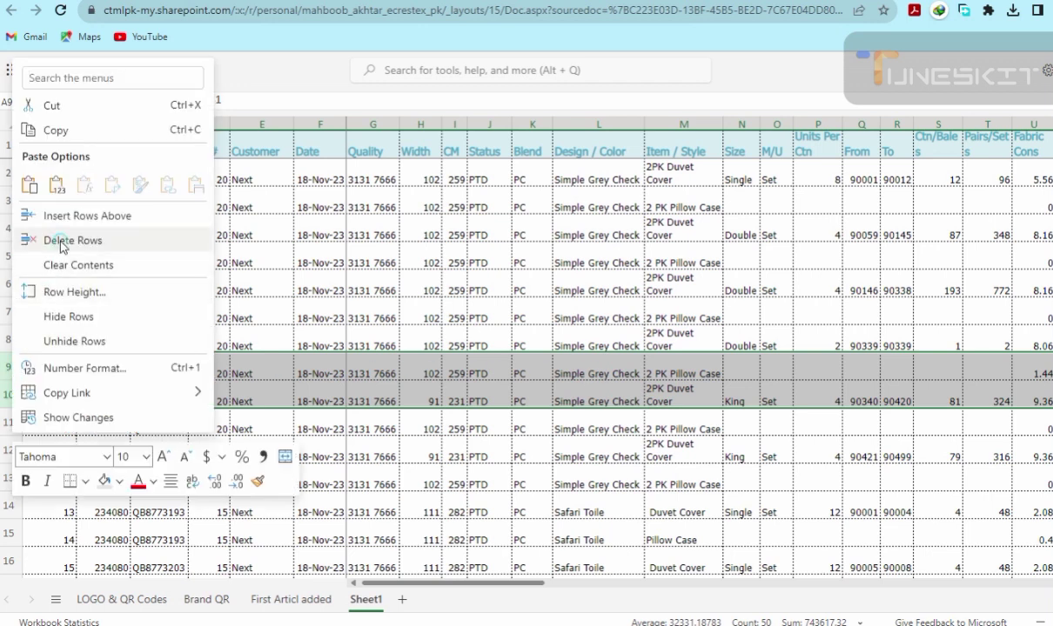
click(61, 243)
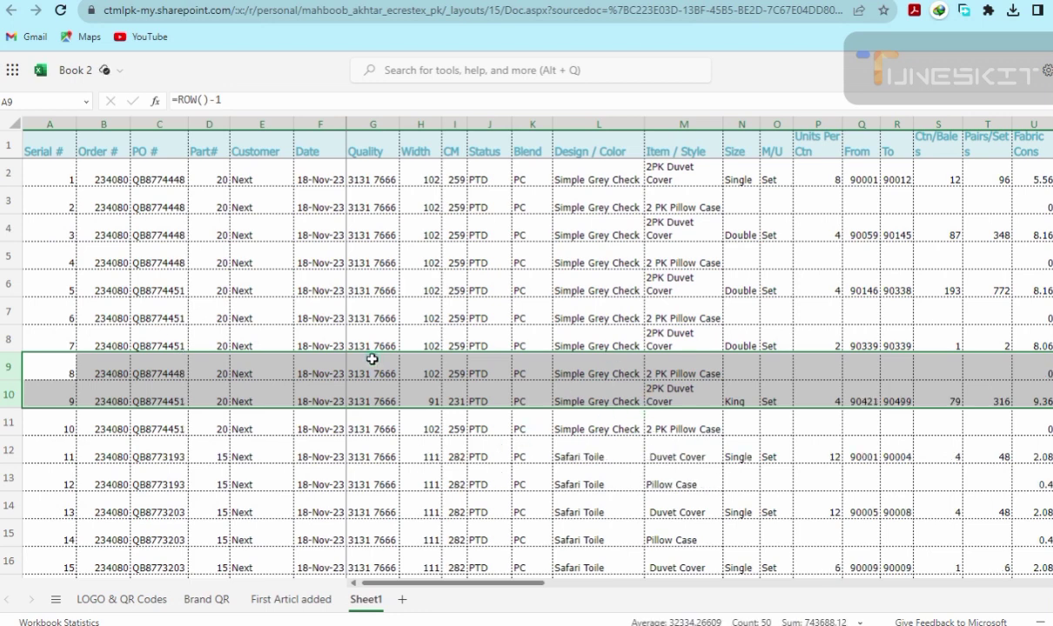
- Check at the Total row that Serial # now ends at 45 with no gaps
scroll(70, 479, down, 3)
scroll(70, 419, down, 5)
scroll(71, 415, down, 4)
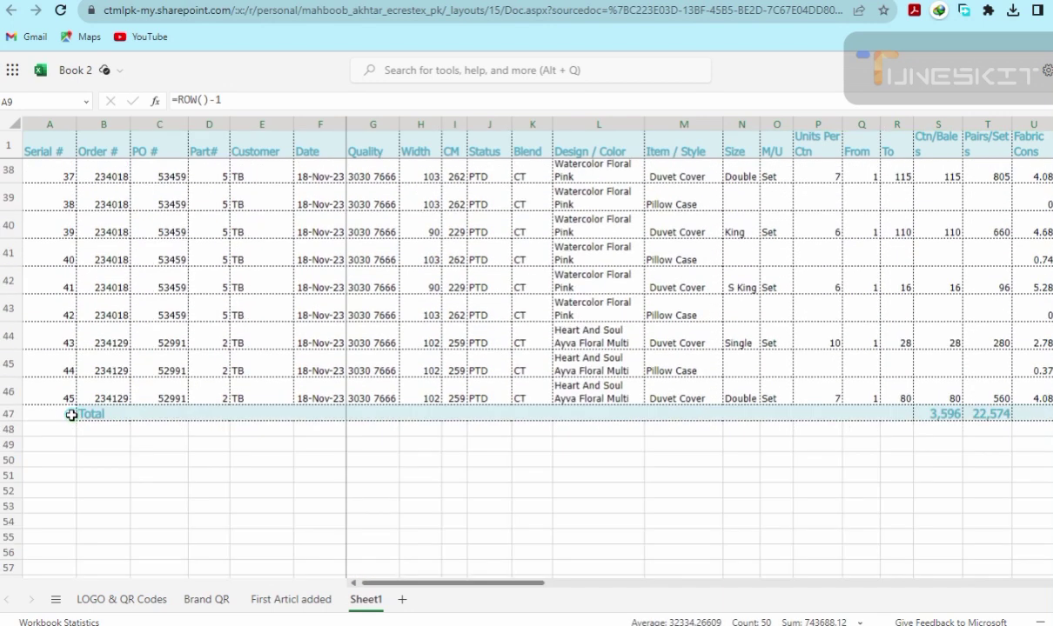
click(66, 396)
scroll(104, 379, up, 3)
scroll(158, 364, up, 8)
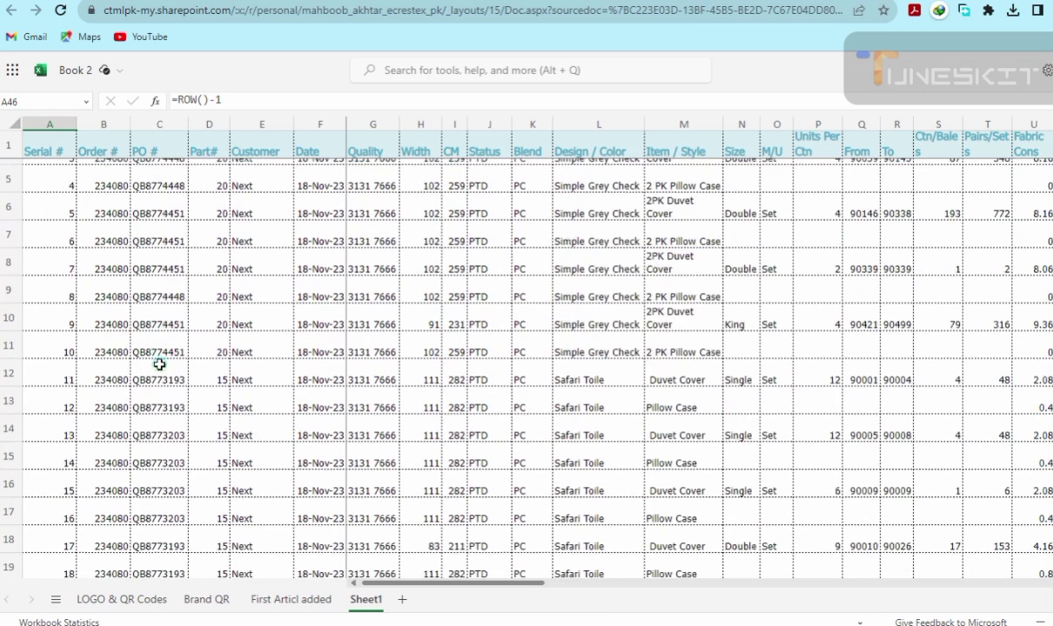
scroll(127, 369, up, 1)
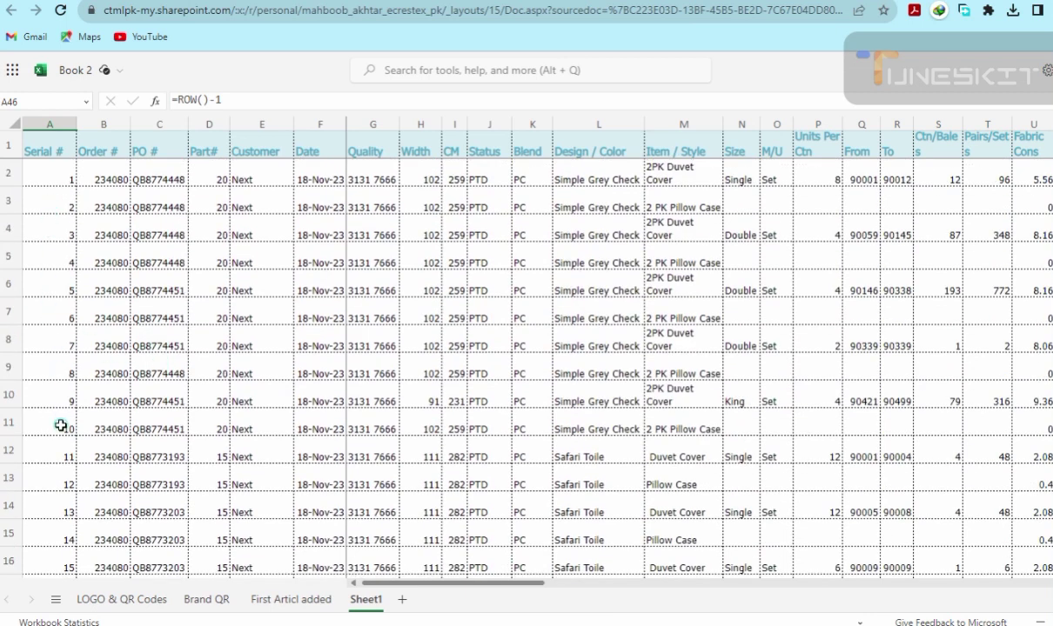